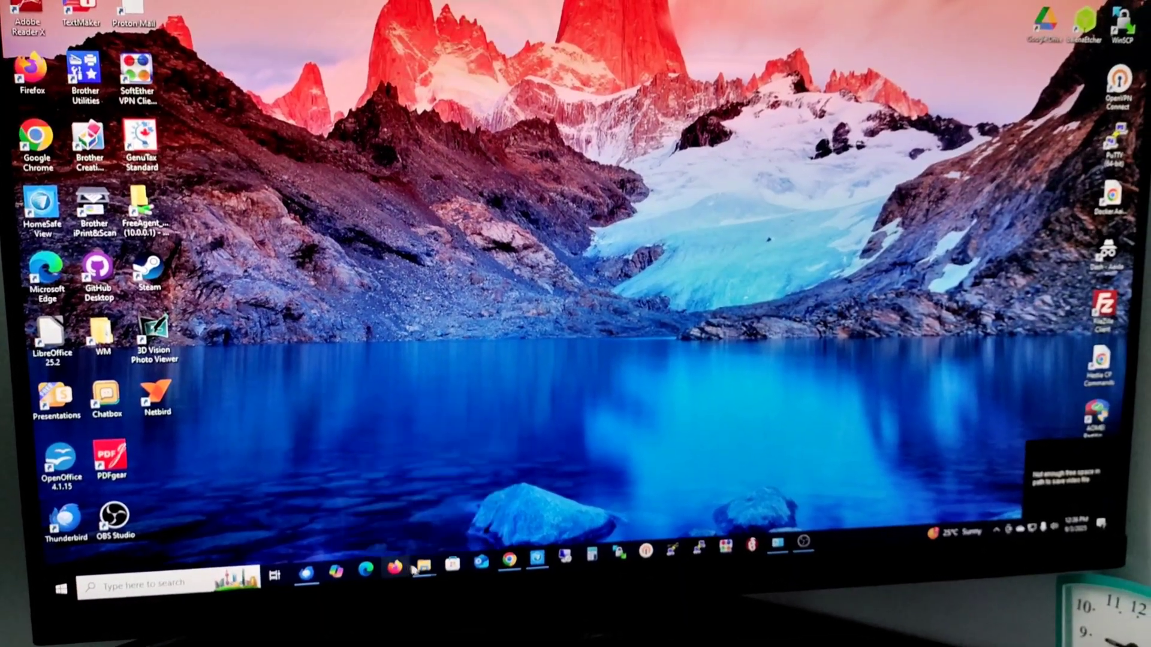
- Bring Chrome forward and go to the OpenWrt downloads page
left_click(508, 513)
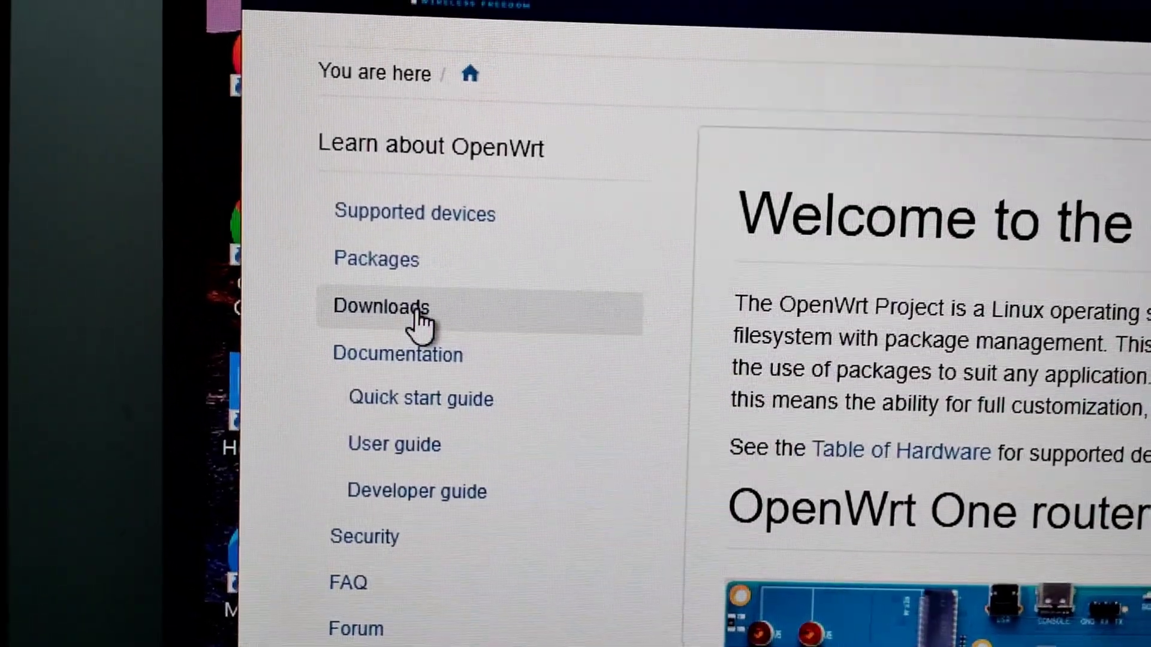
left_click(449, 328)
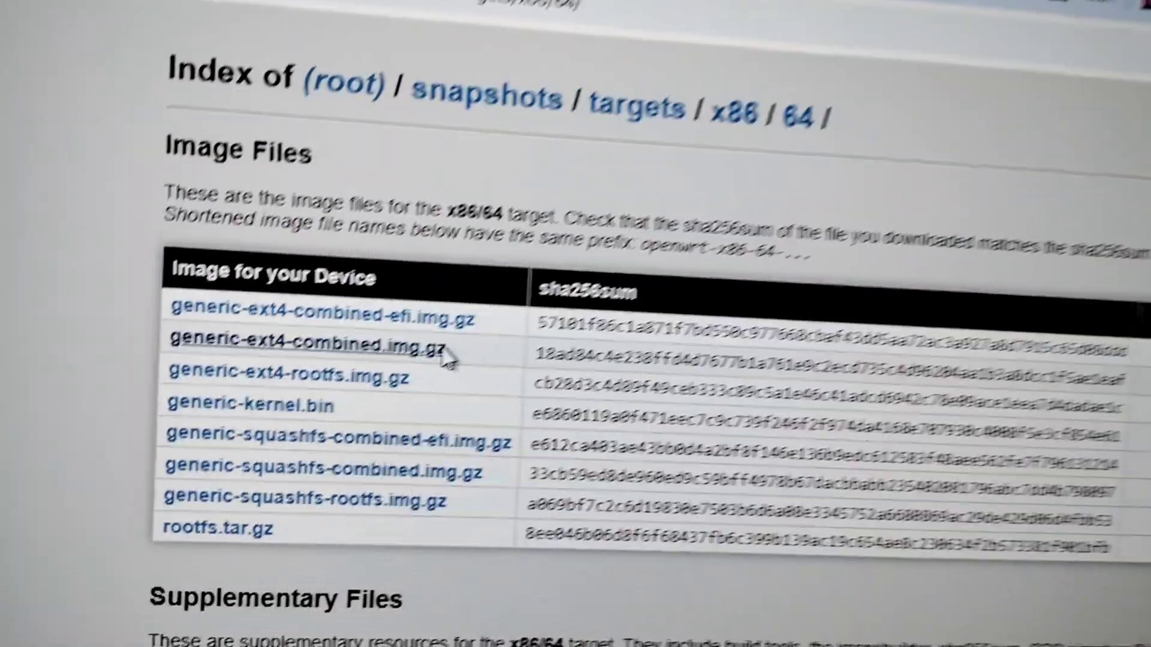
- Download generic-ext4-combined.img.gz and save it into the Downloads folder
left_click(447, 355)
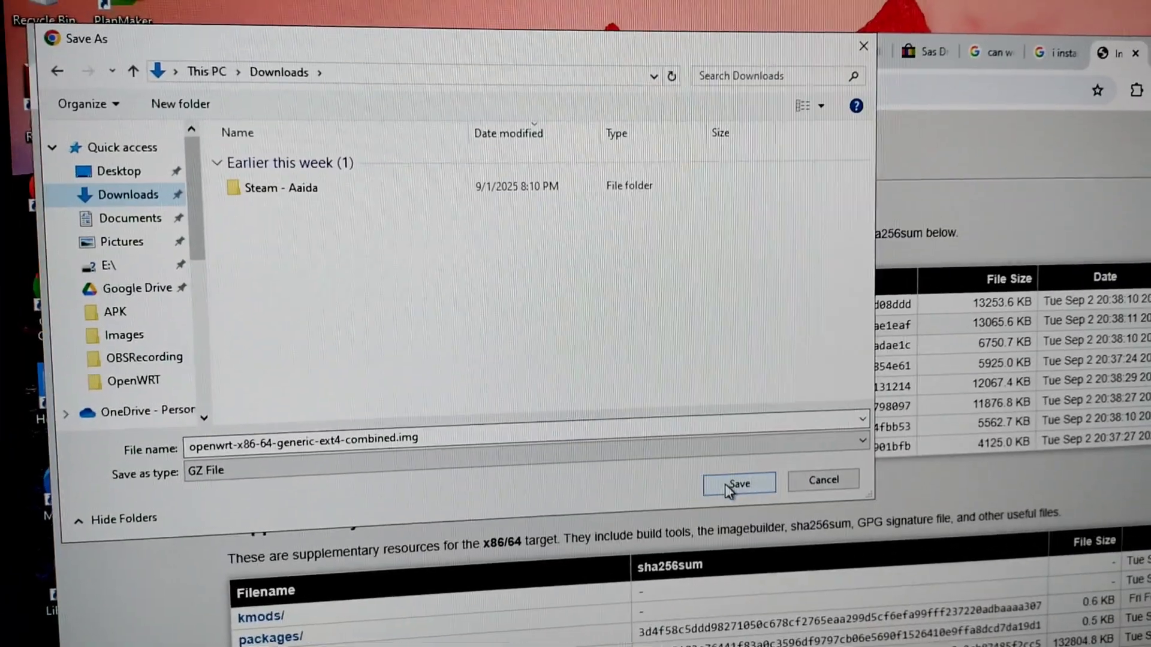
left_click(767, 522)
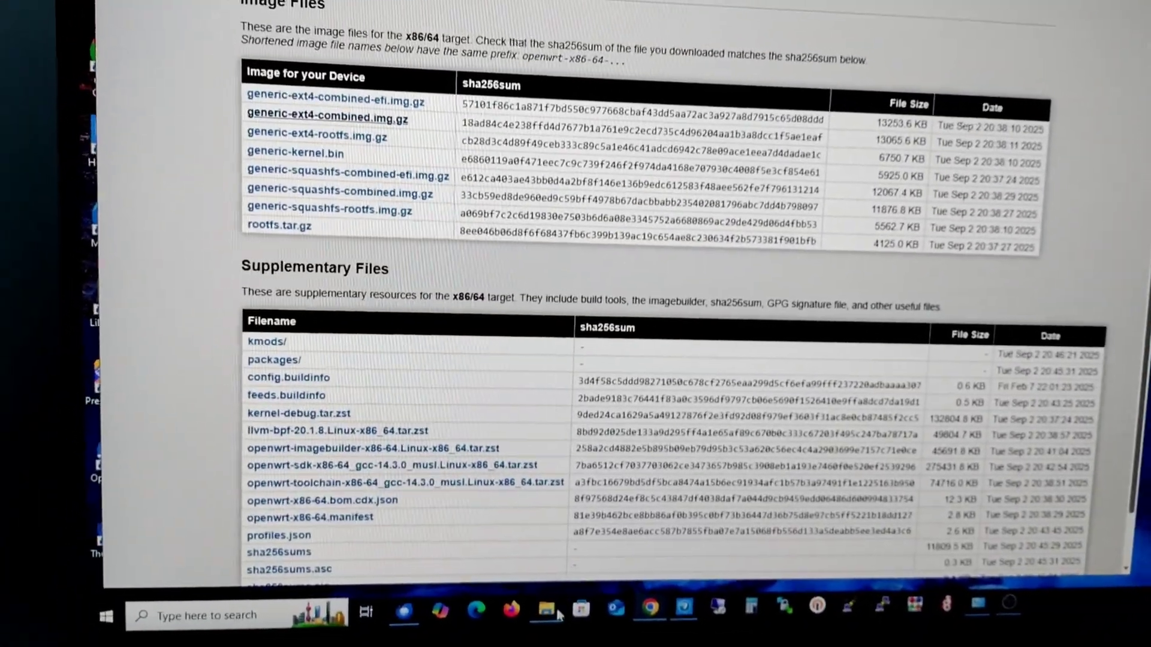
mouse_move(548, 621)
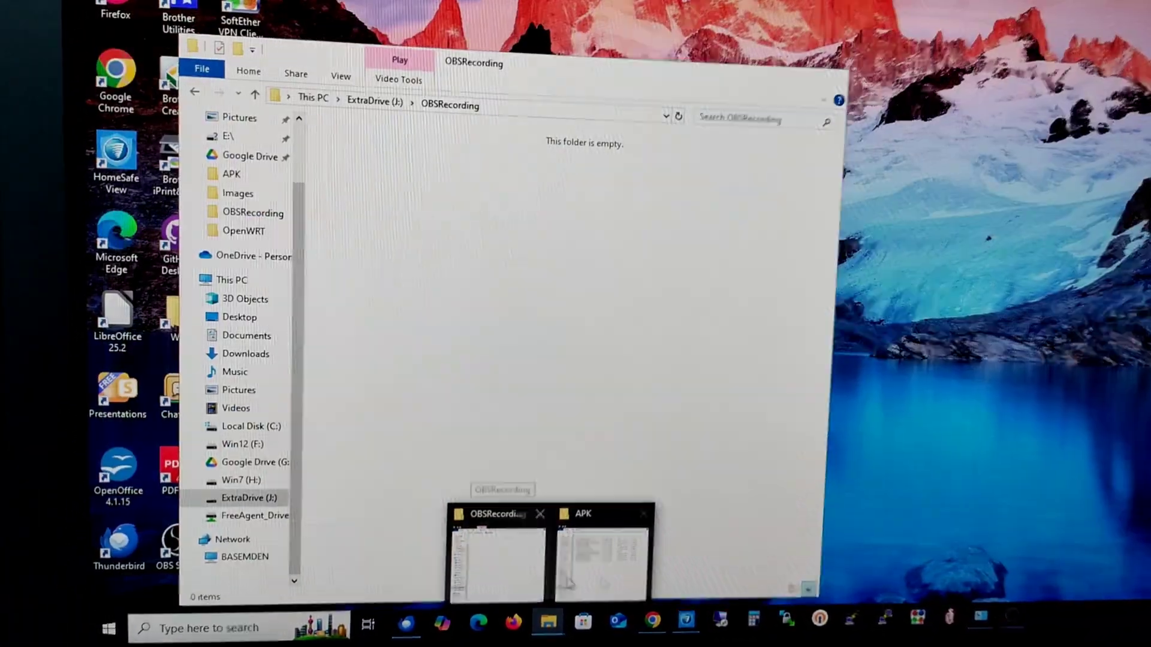
- In File Explorer's Downloads, select the openwrt .gz archive and bring up its context menu
left_click(601, 559)
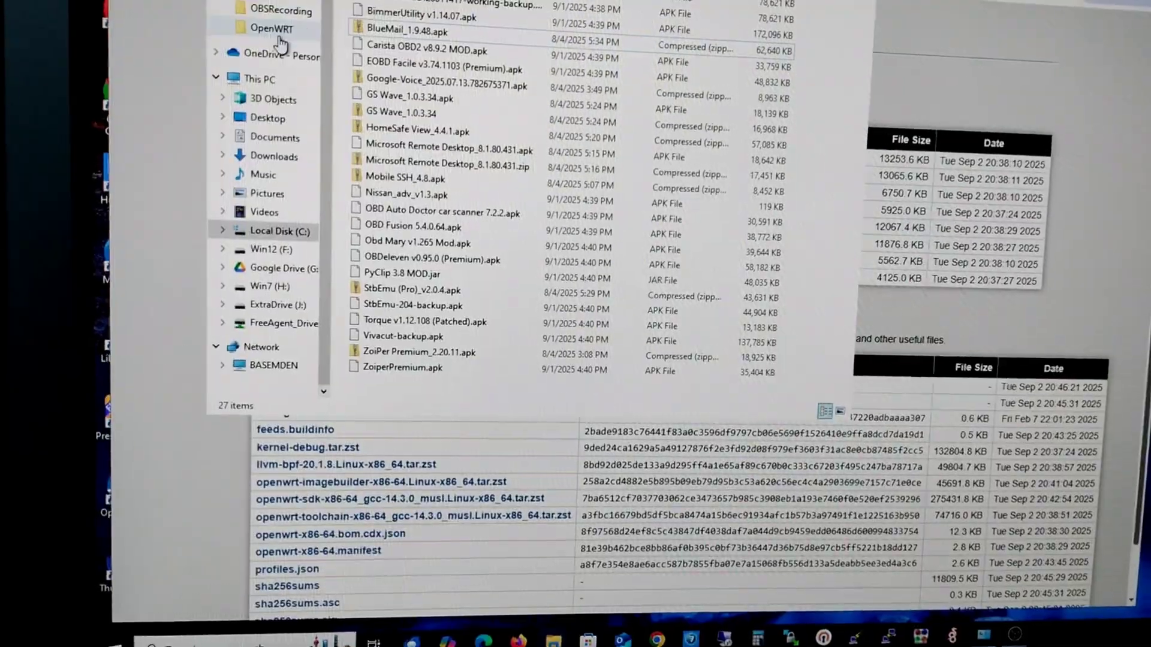
scroll(278, 41, "up", 3)
left_click(256, 9)
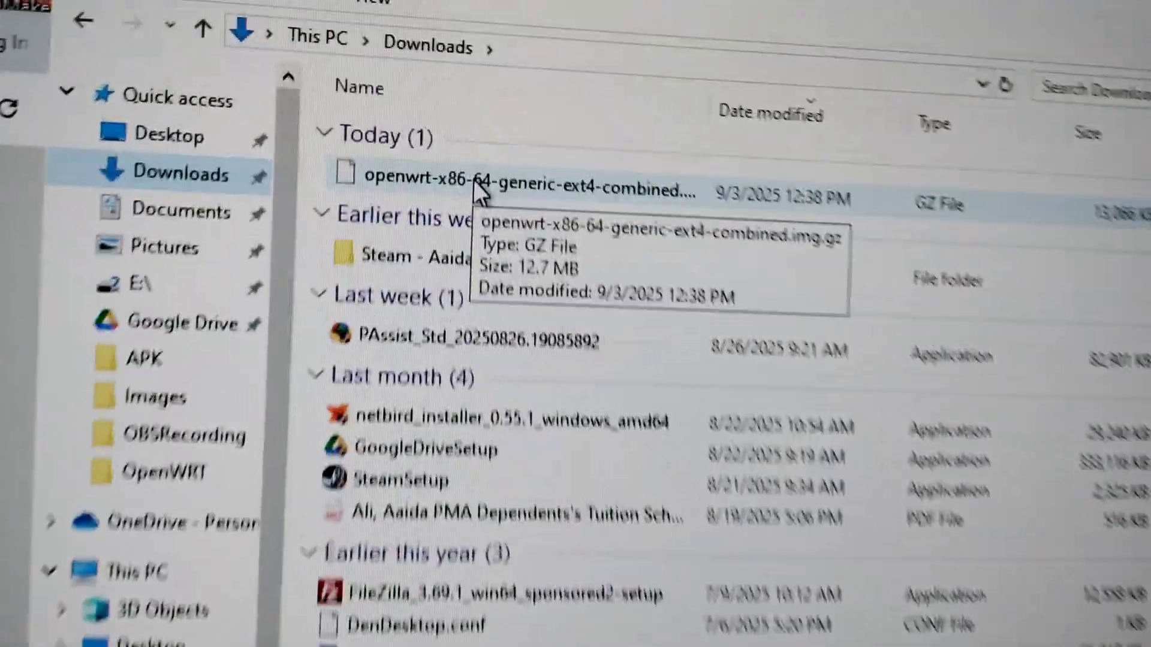
left_click(476, 189)
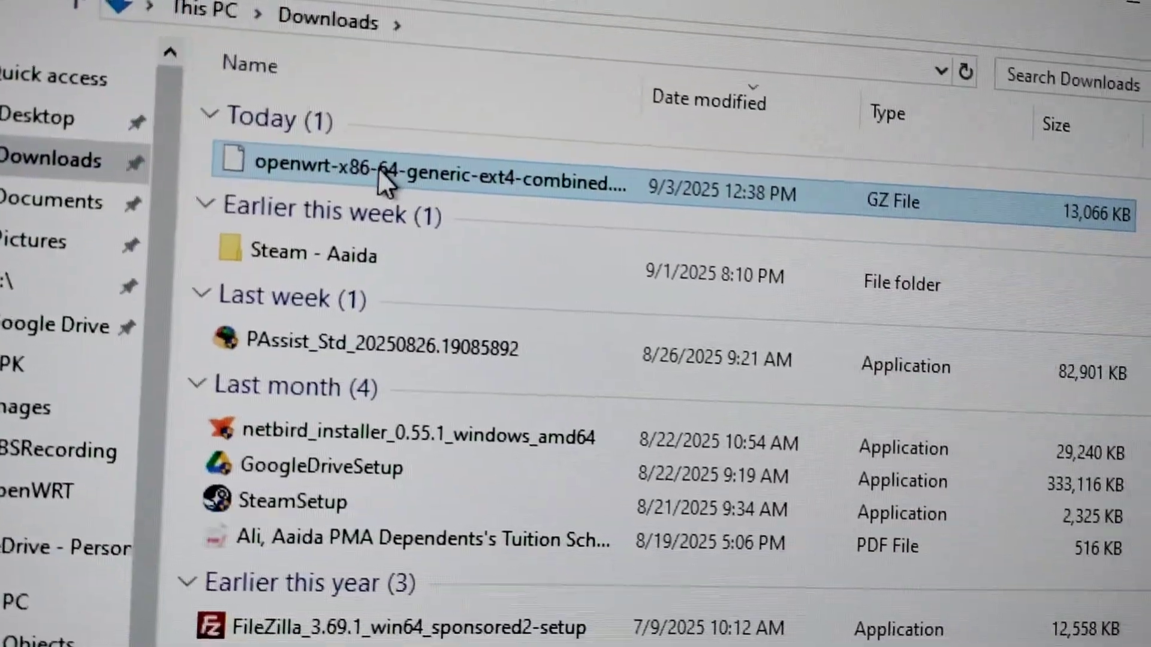
right_click(378, 167)
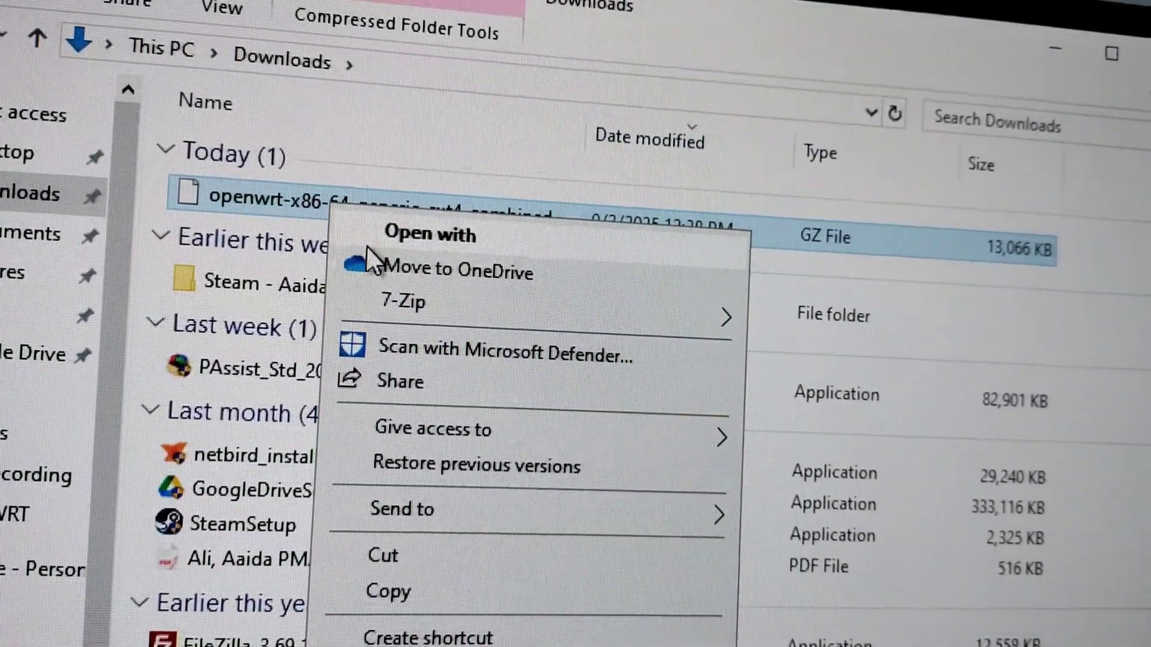
mouse_move(216, 244)
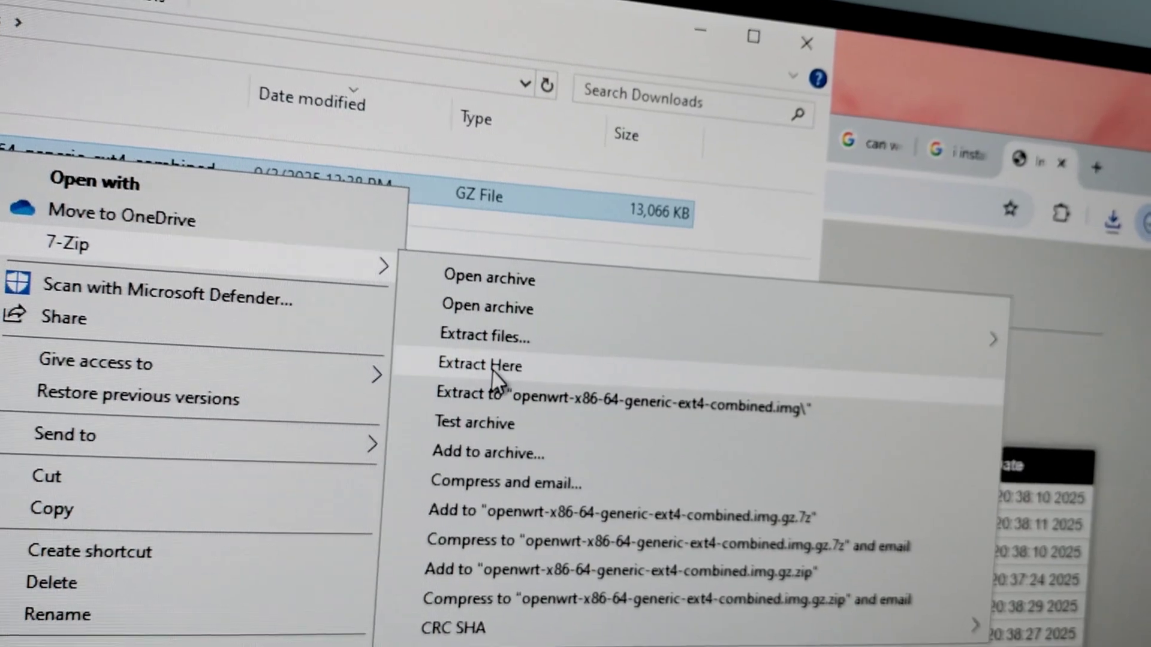
- Extract the archive in place with 7-Zip Extract Here and dismiss the progress dialog
left_click(501, 373)
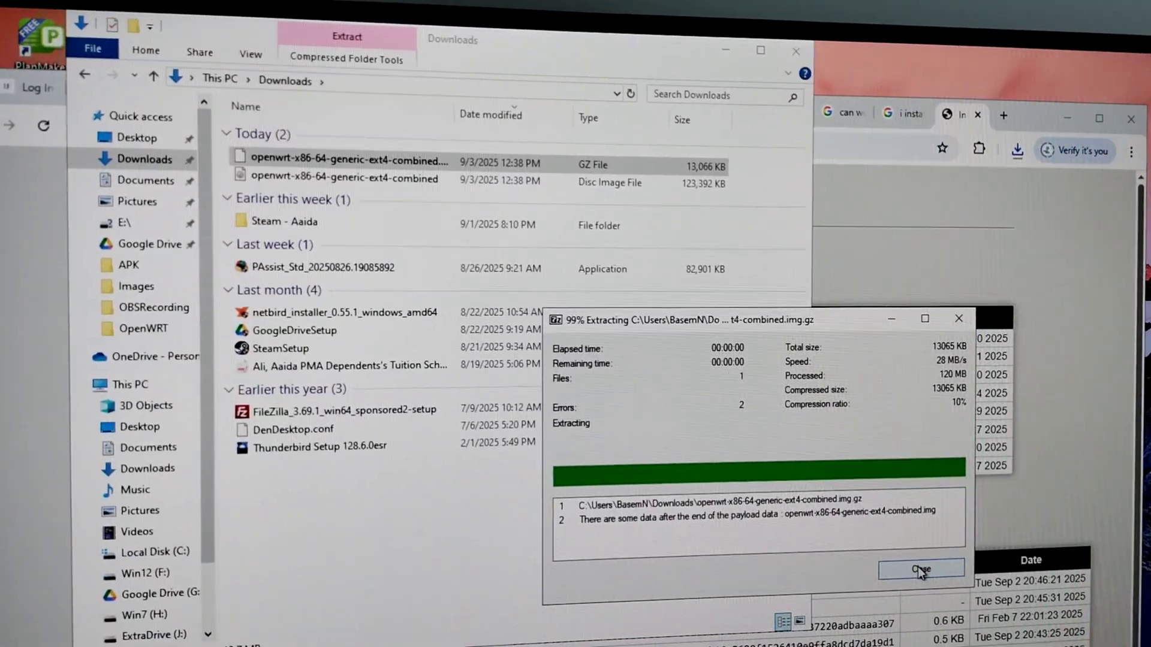
left_click(923, 590)
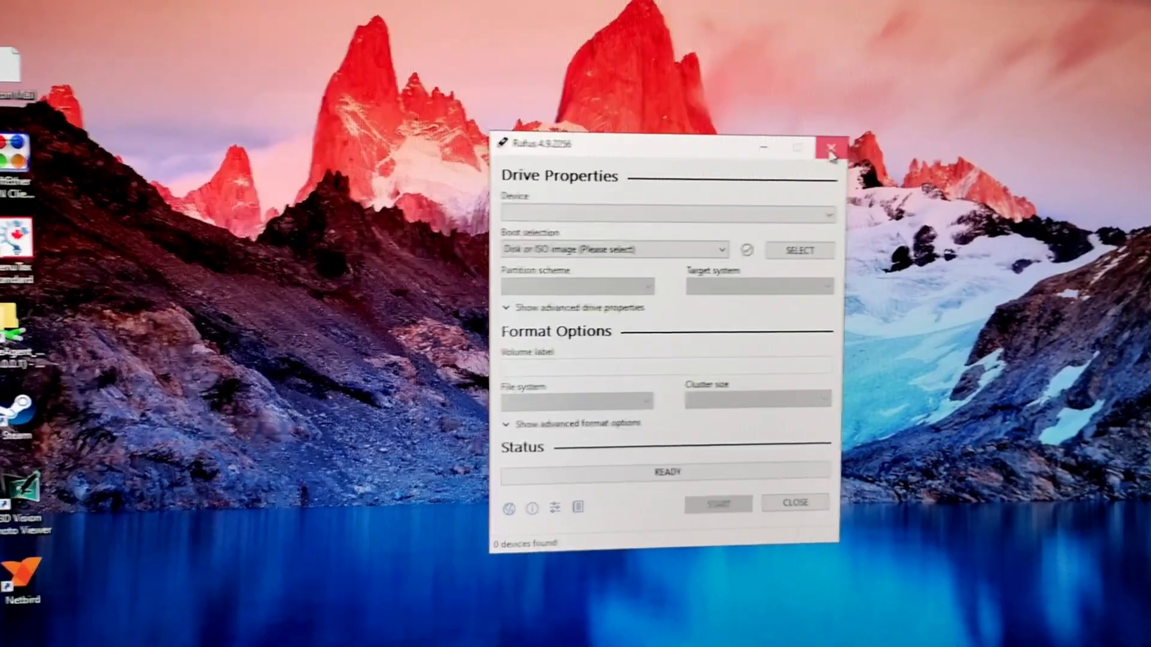
- Close Rufus and launch balenaEtcher from the desktop
left_click(832, 150)
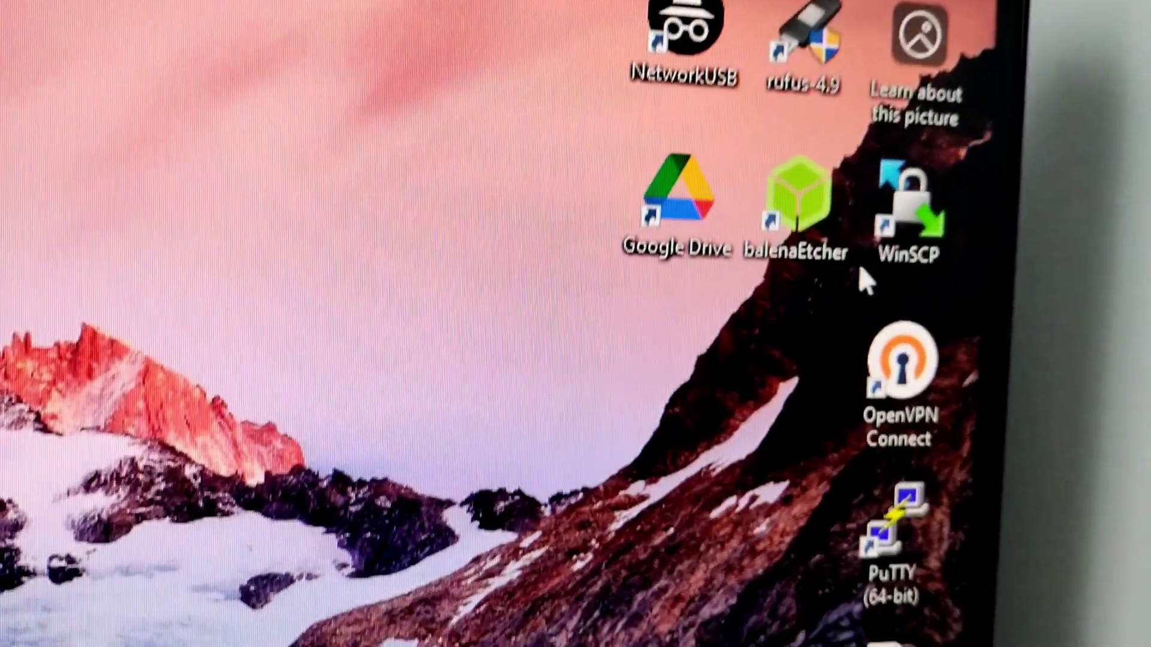
left_click(796, 236)
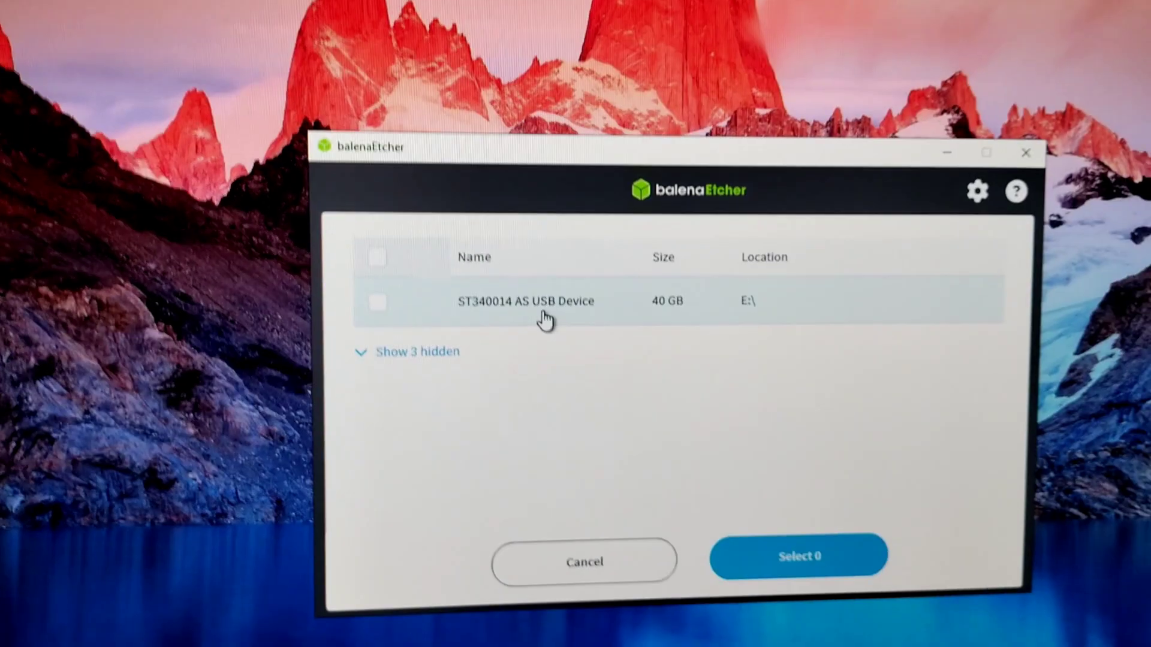
- Choose the 40 GB ST340014 USB drive as target and start flashing the openwrt image
left_click(544, 319)
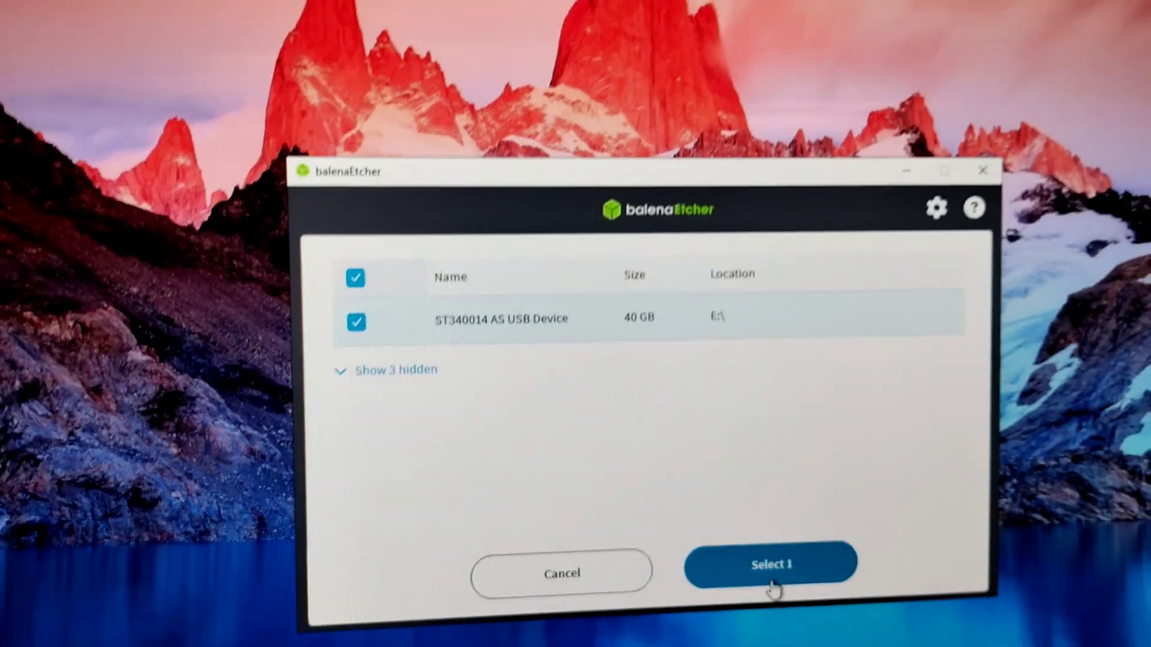
left_click(771, 575)
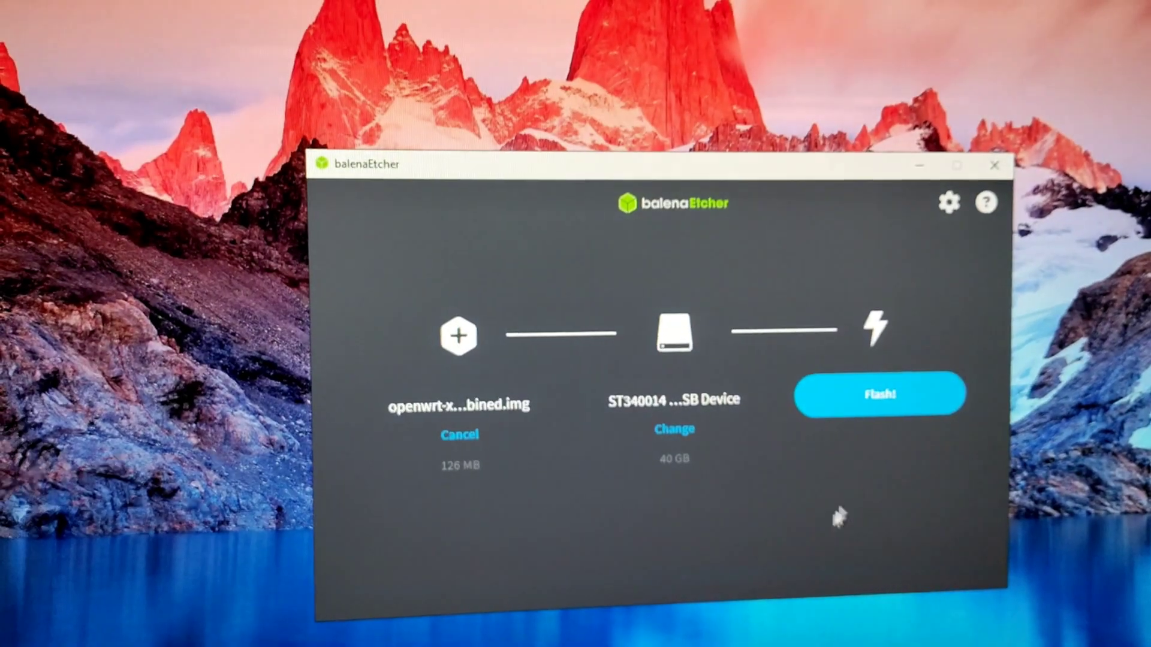
left_click(880, 396)
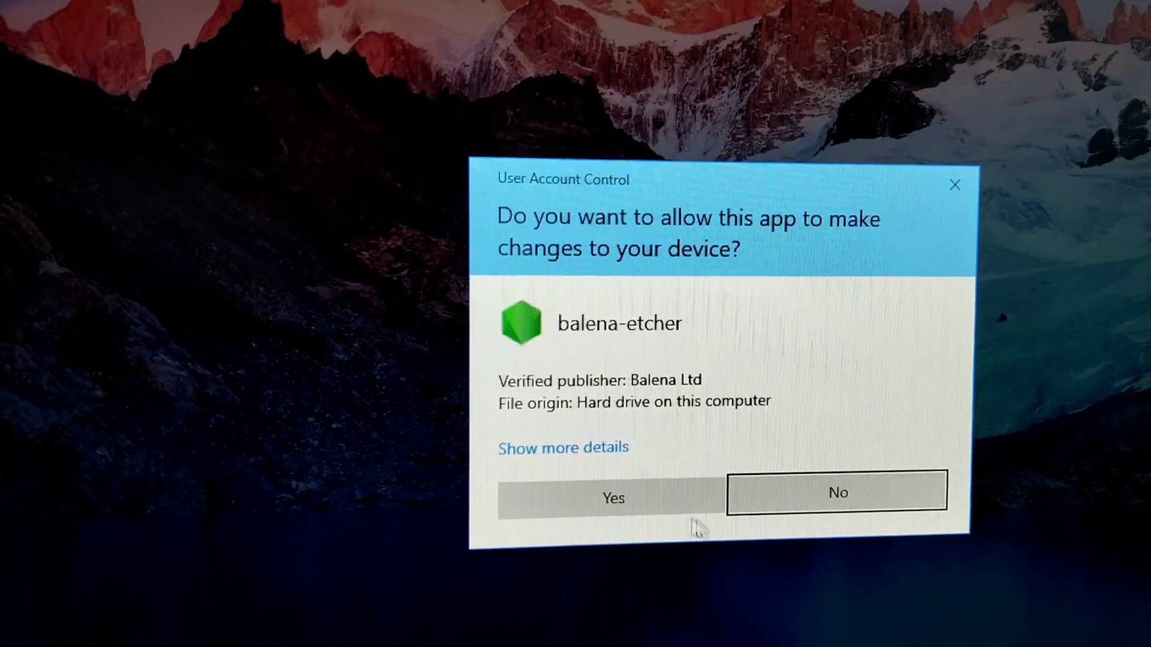
- Allow balenaEtcher through the User Account Control prompt so the write proceeds
left_click(663, 504)
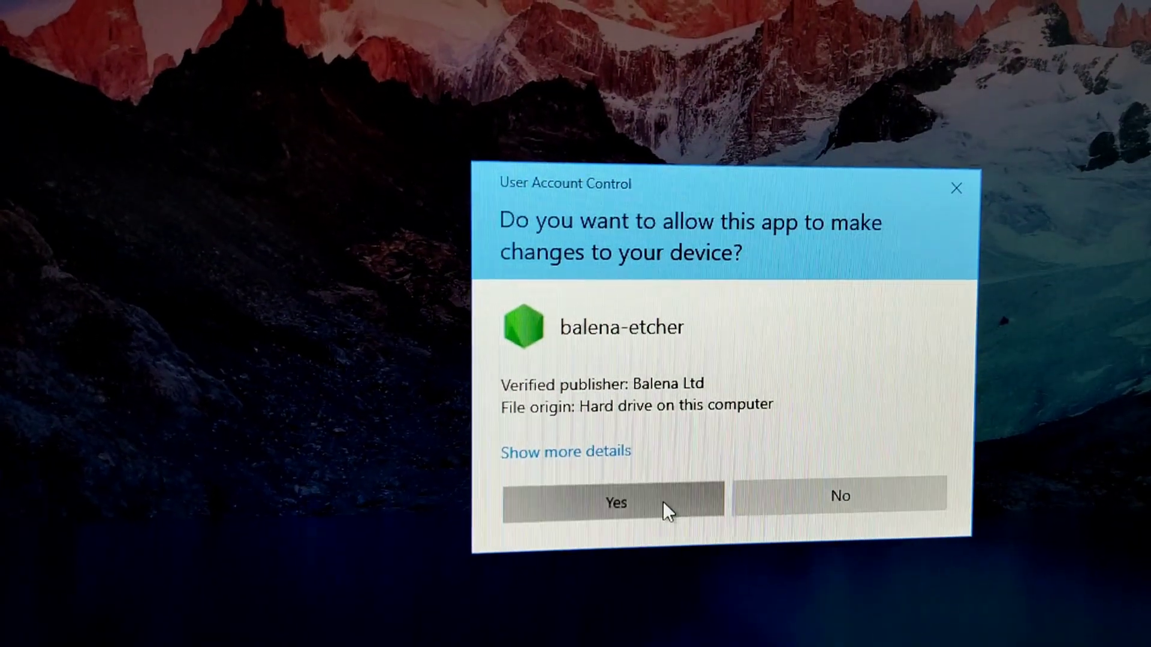